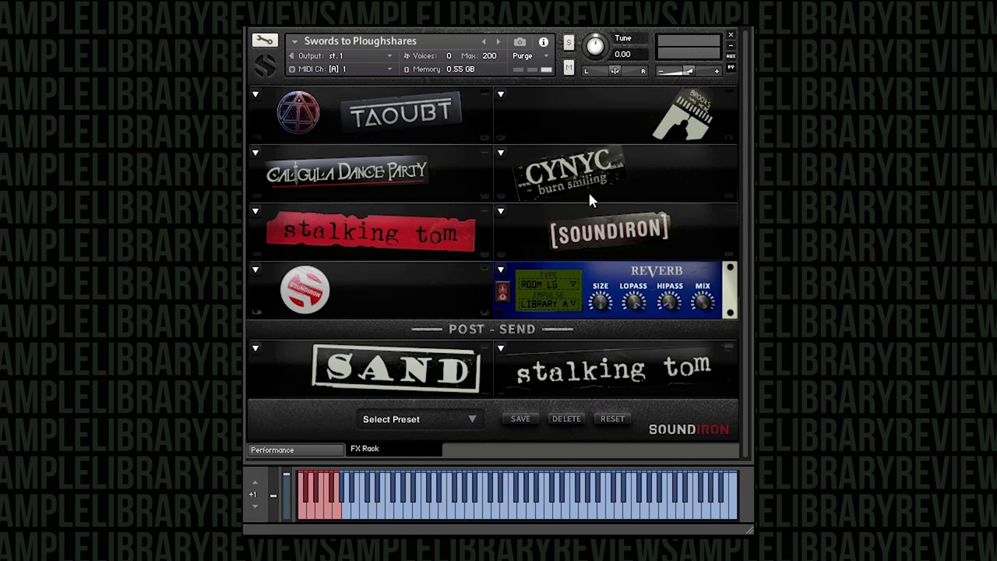
- Set the FX rack's reverb type to Outdoor and switch the reverb on
click(573, 285)
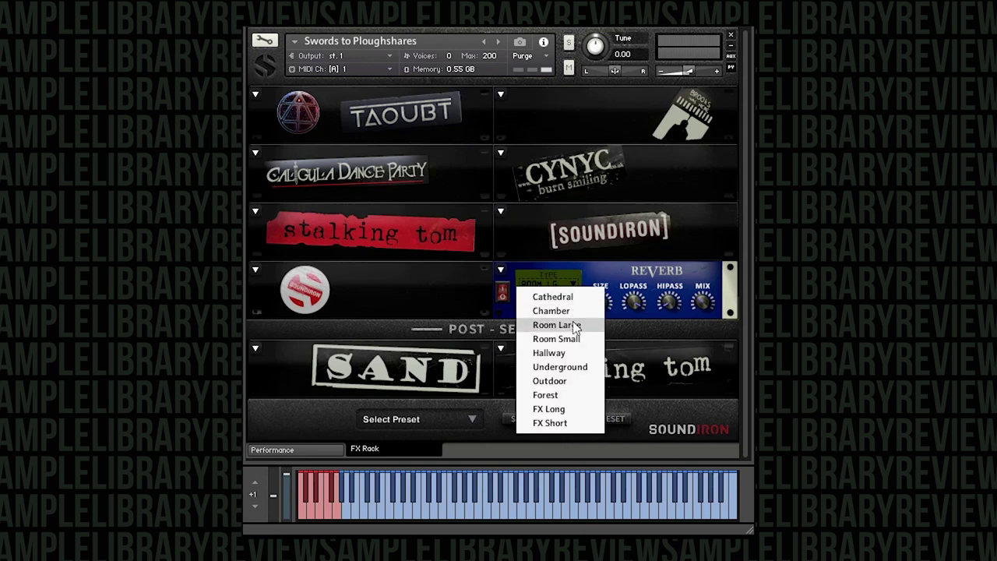
click(577, 380)
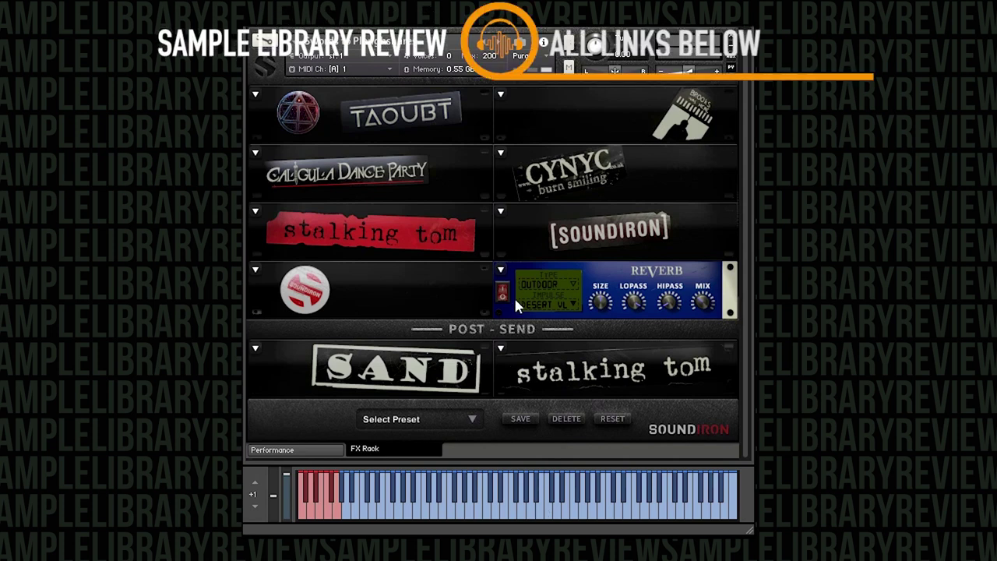
click(501, 270)
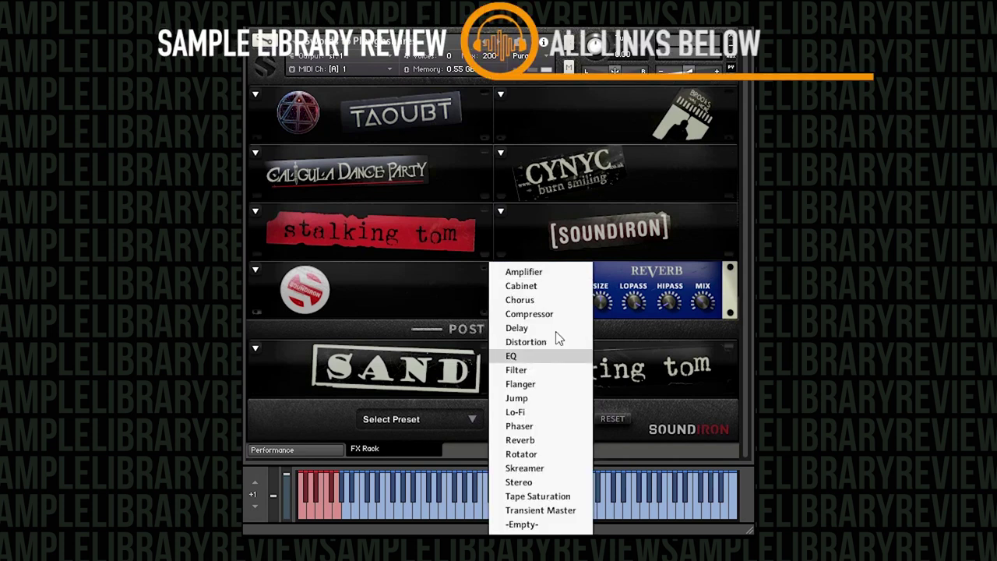
click(653, 266)
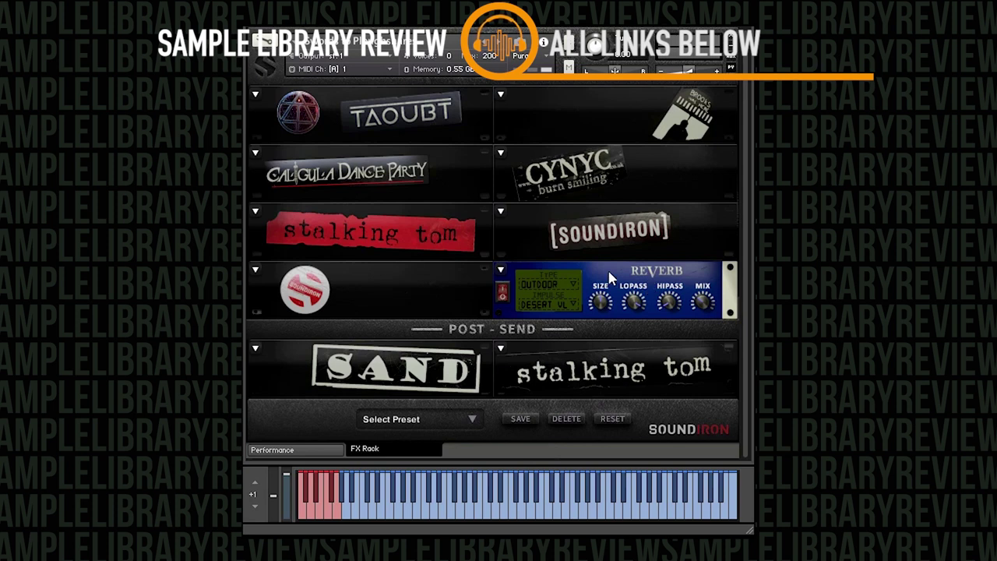
click(504, 292)
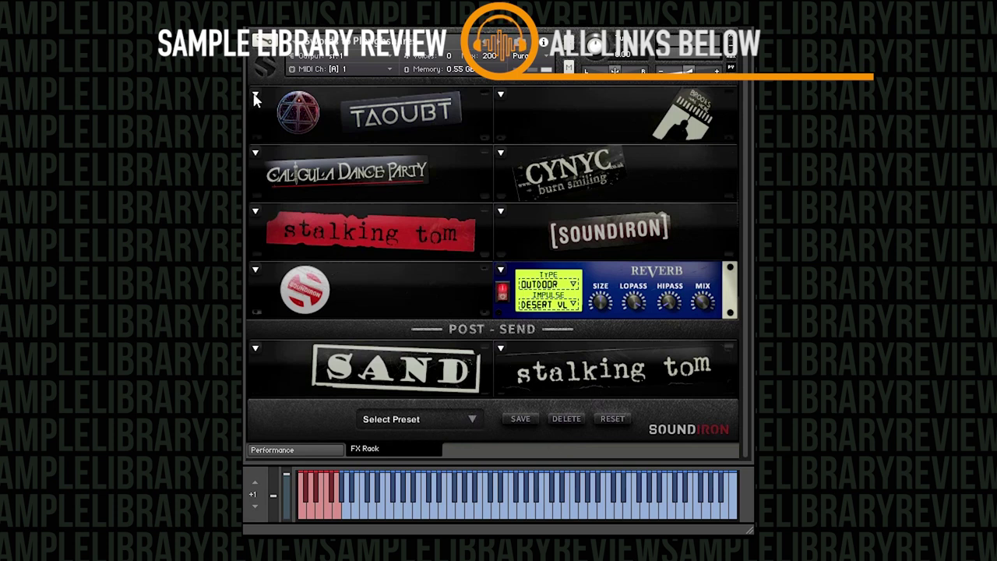
- Set the Ambisynth 1 sub-synth sustain sound to Sine Warm 2 on the performance page
click(300, 451)
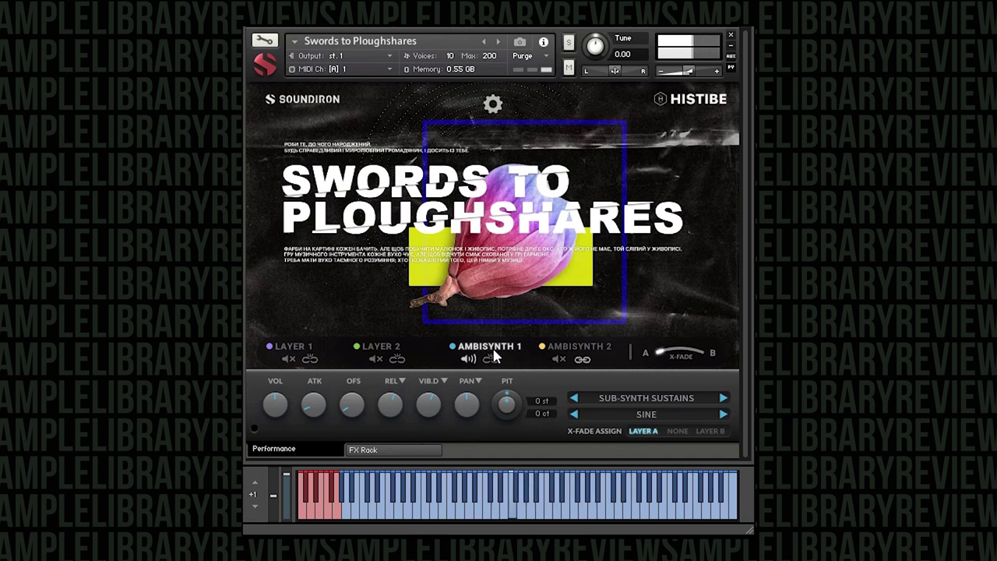
click(625, 414)
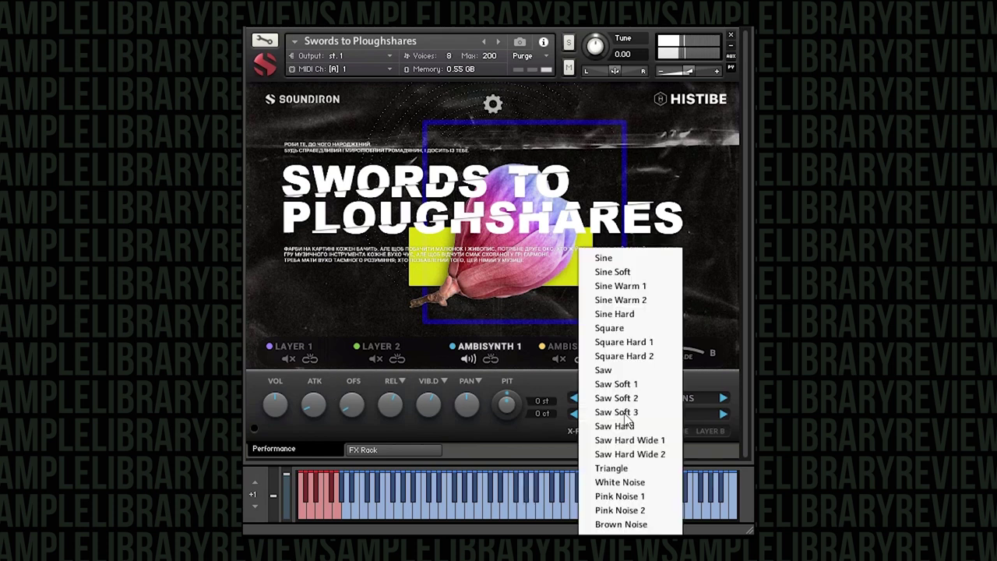
click(628, 300)
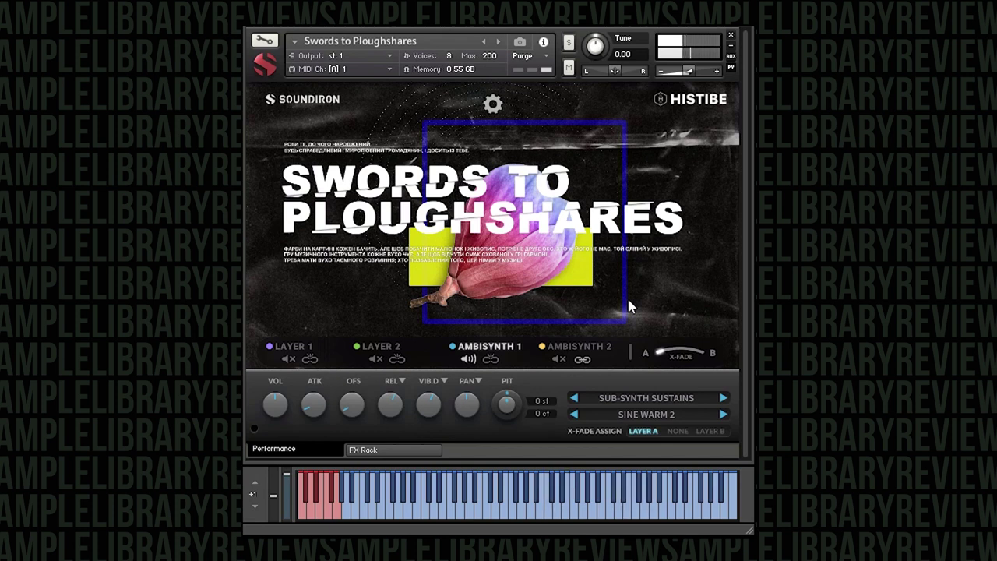
- Add a Distortion effect to the first slot in the third row of the FX rack
click(420, 455)
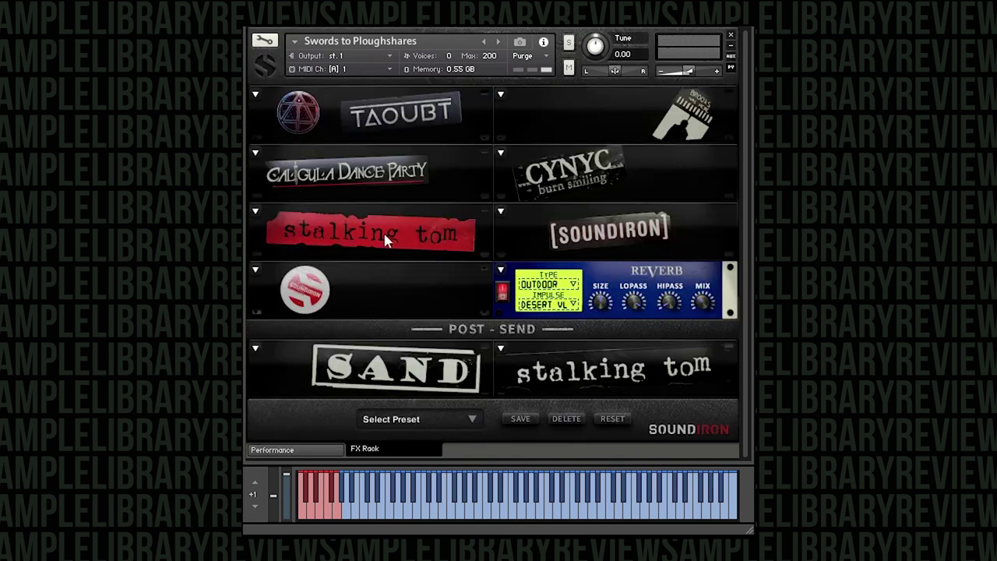
click(256, 212)
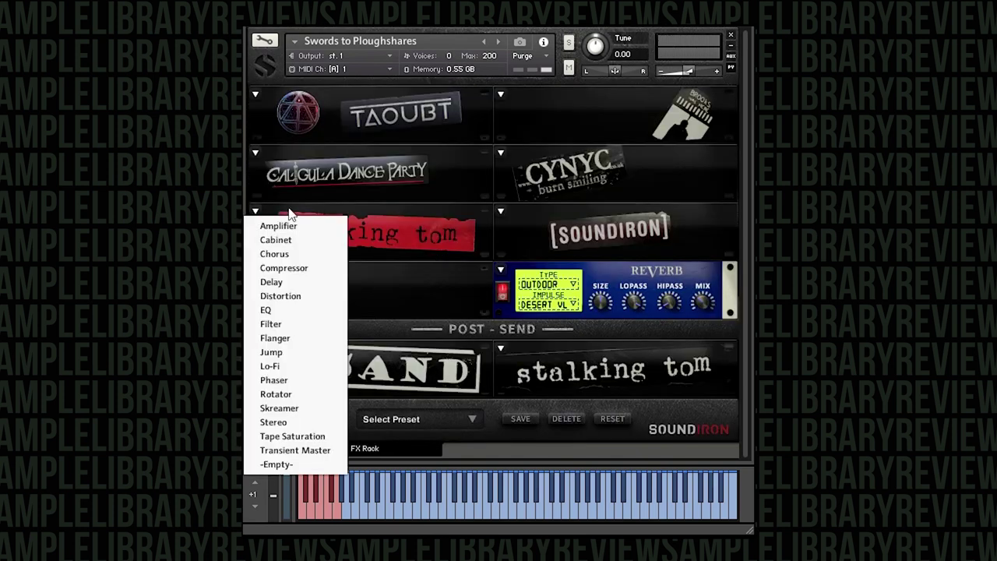
click(282, 296)
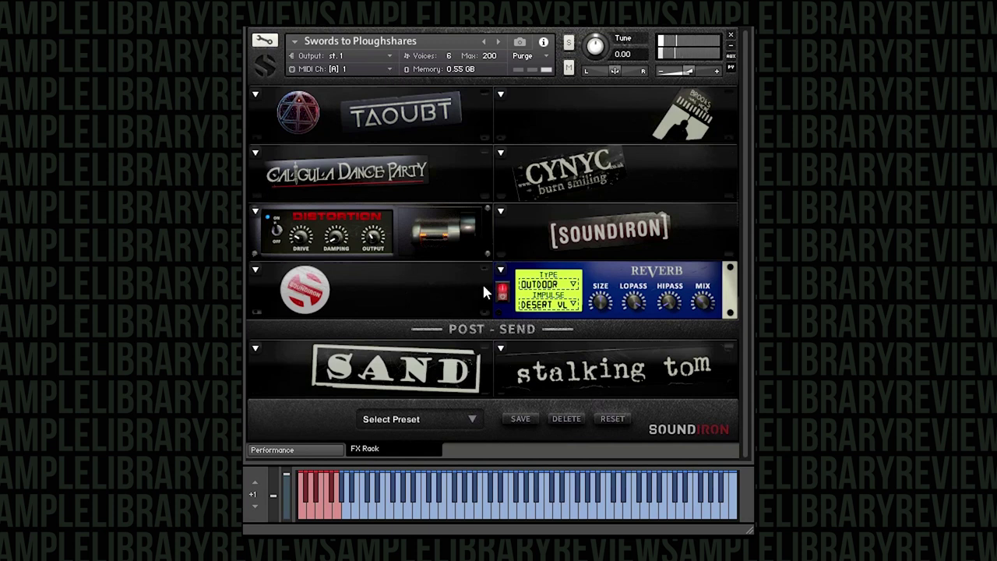
- Load the FX rack presets Industrie, Rehearsal Space and Wilder one after another
click(471, 419)
click(385, 467)
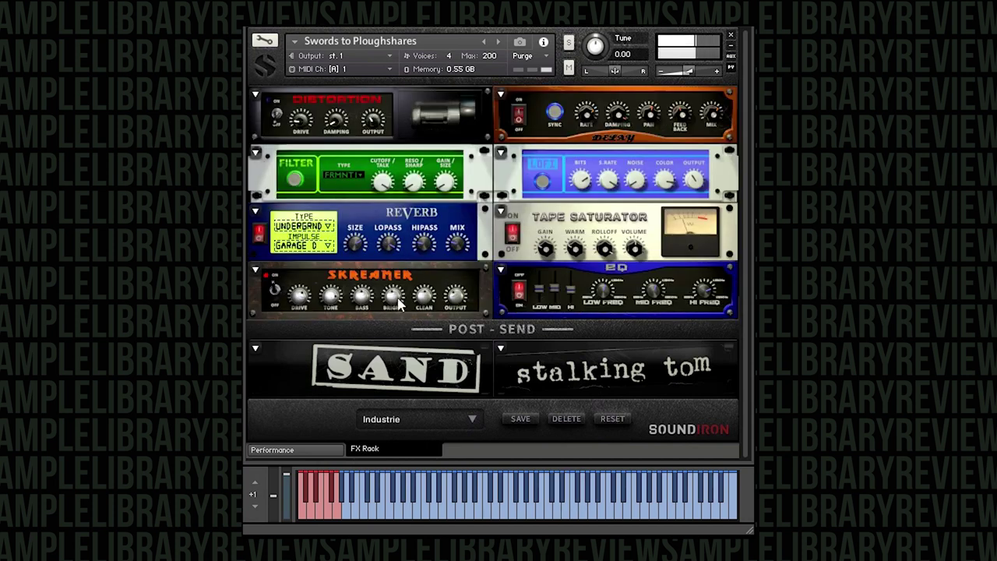
click(472, 418)
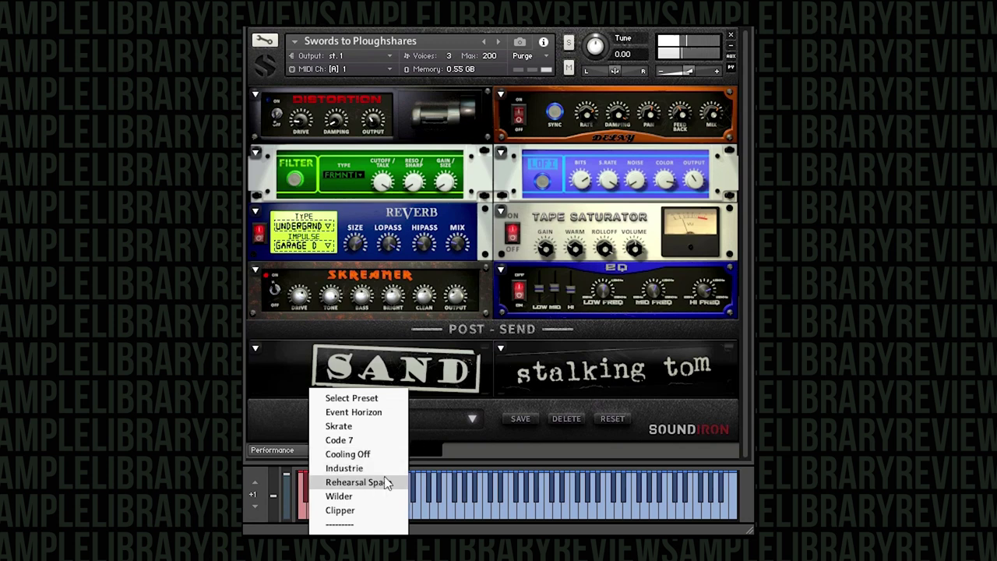
click(377, 483)
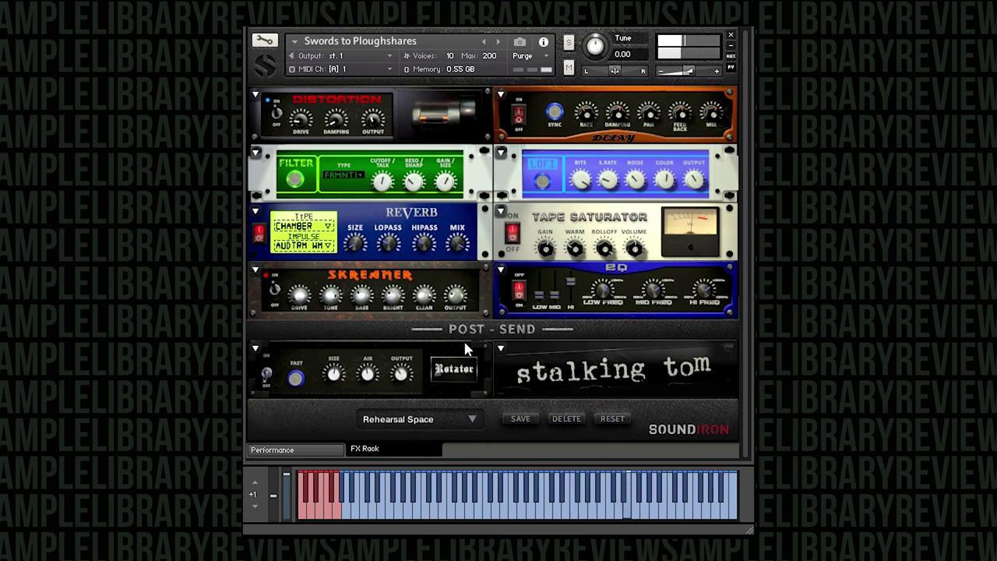
click(452, 419)
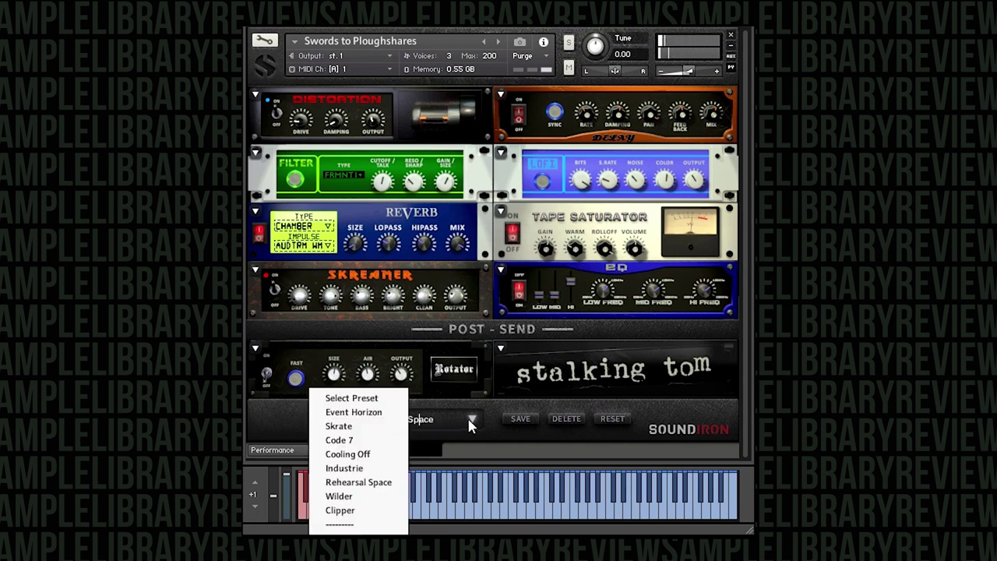
click(364, 495)
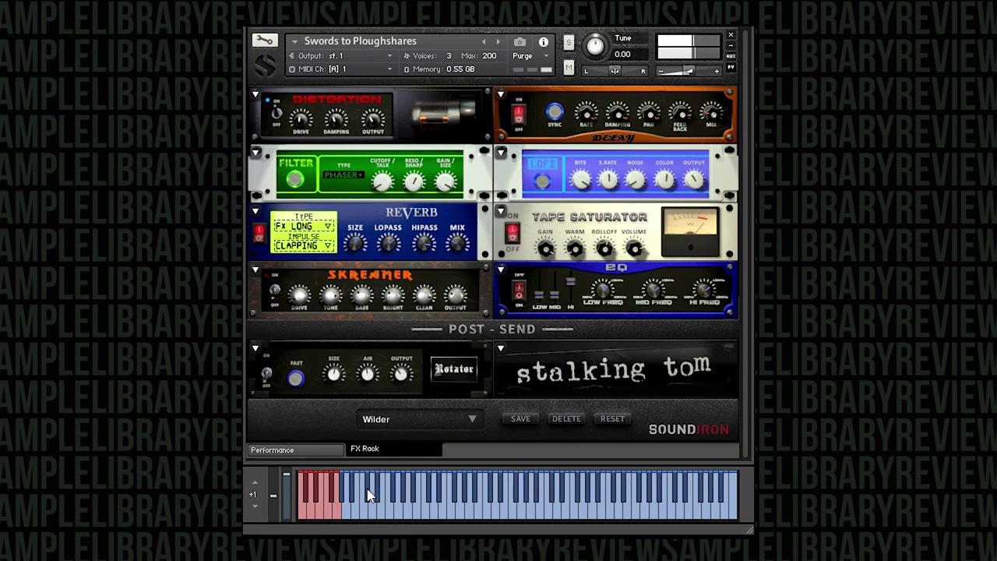
- Enable the arpeggiator for Ambisynth 1 and set its sound category to Sub-Synth Staccatos
click(331, 451)
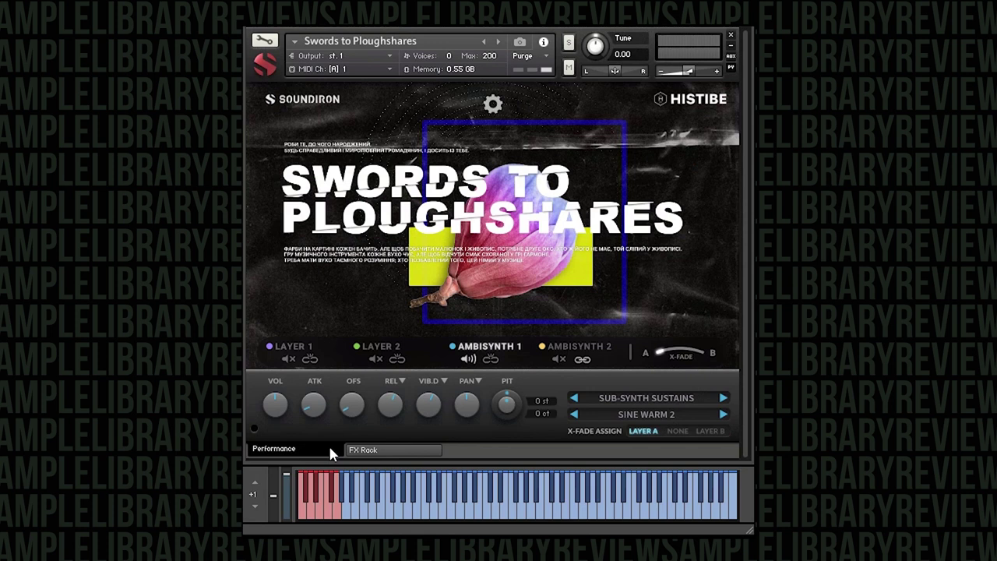
click(486, 106)
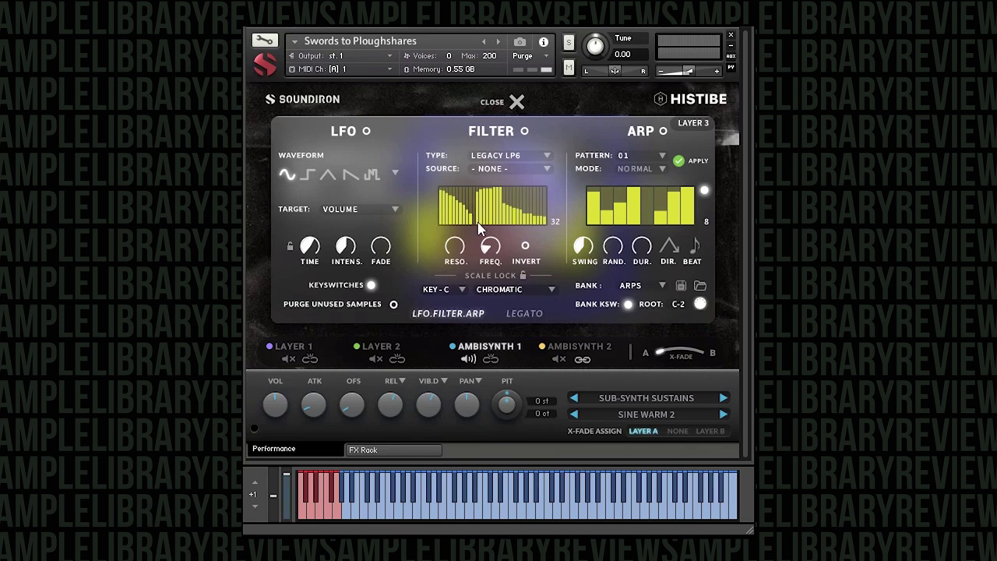
click(538, 315)
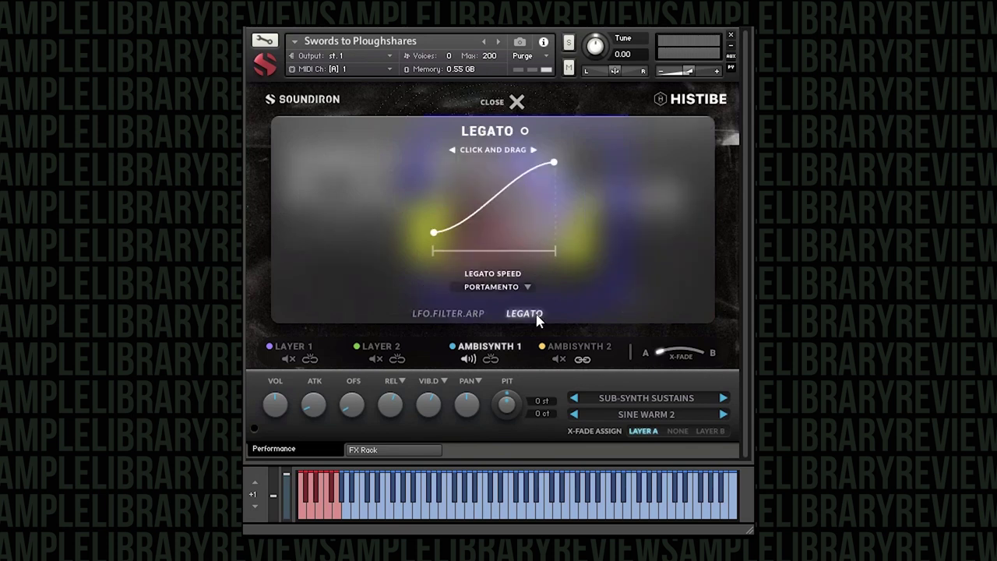
click(473, 315)
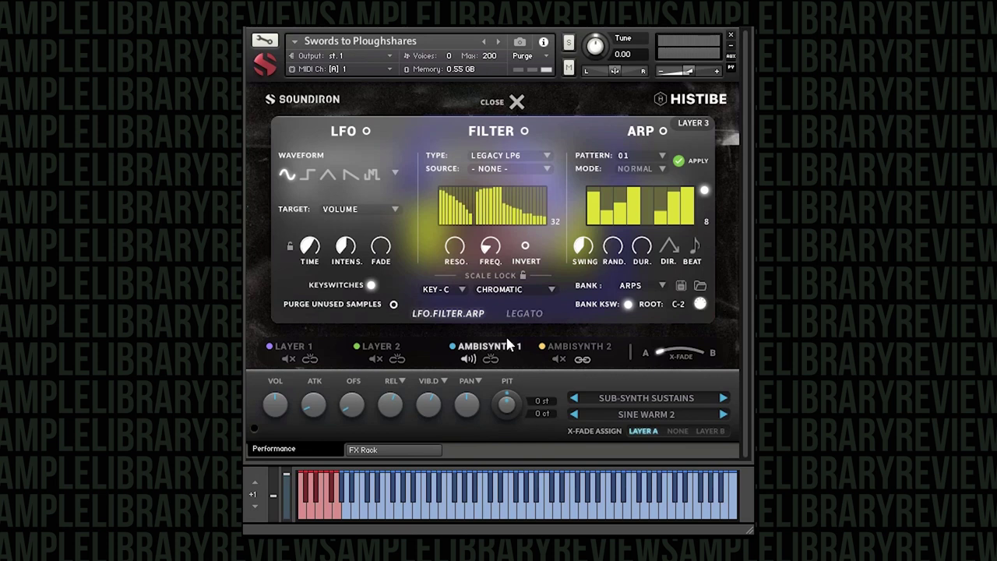
click(663, 131)
click(646, 402)
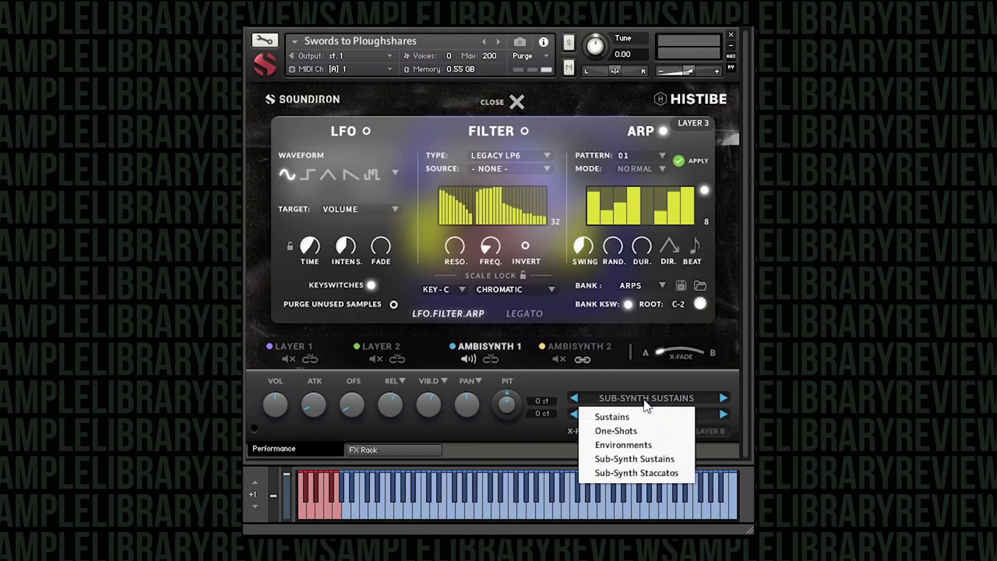
click(649, 472)
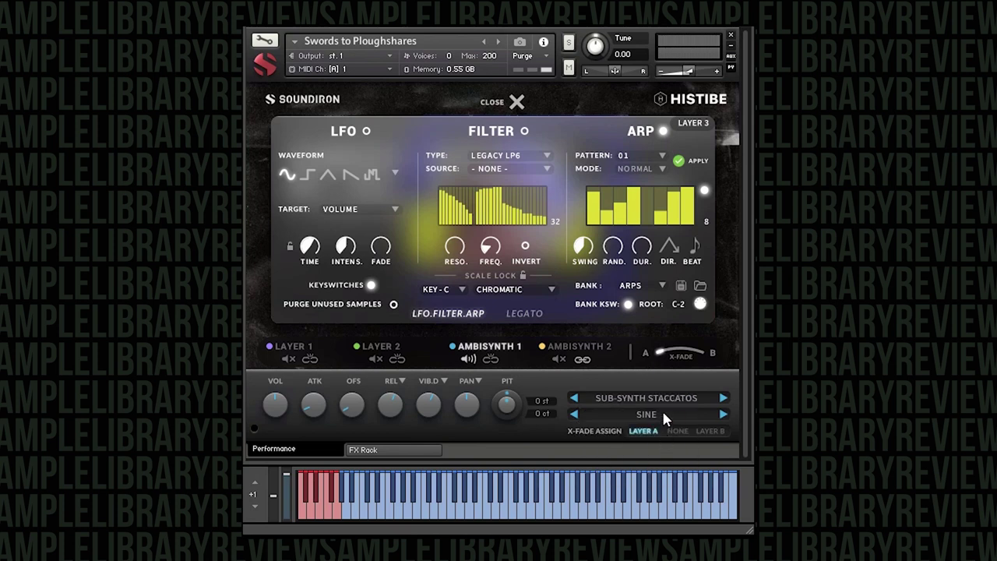
- Load the Event Horizon preset in the FX rack
click(402, 449)
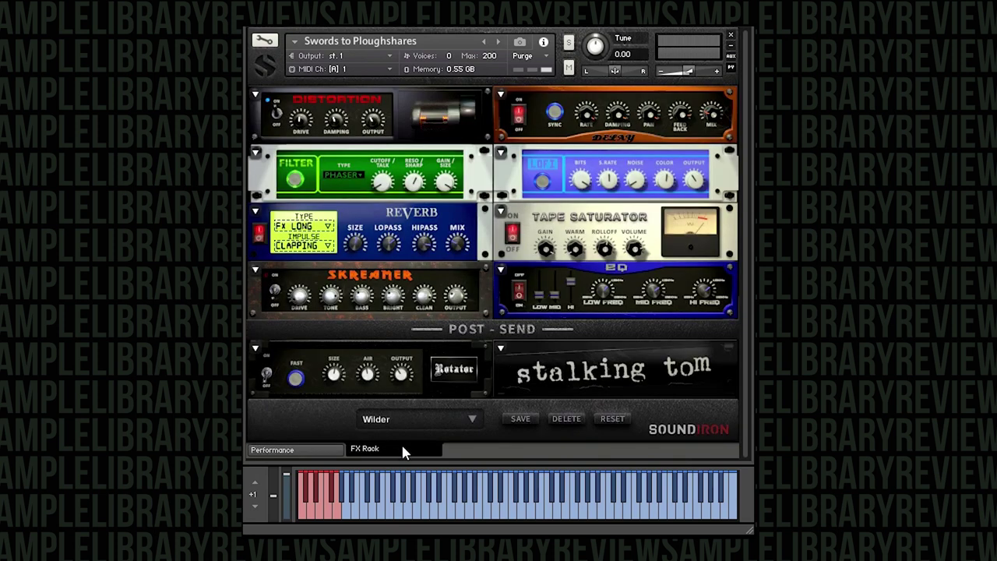
click(432, 420)
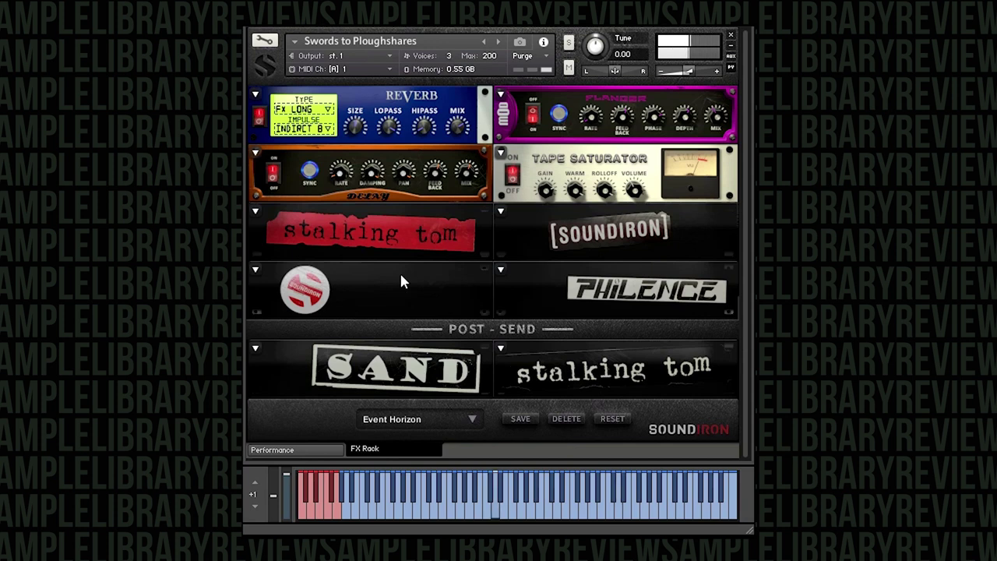
- Redraw the Ambisynth 1 arpeggiator bars with a full-height first step and the other seven at about half height
click(309, 450)
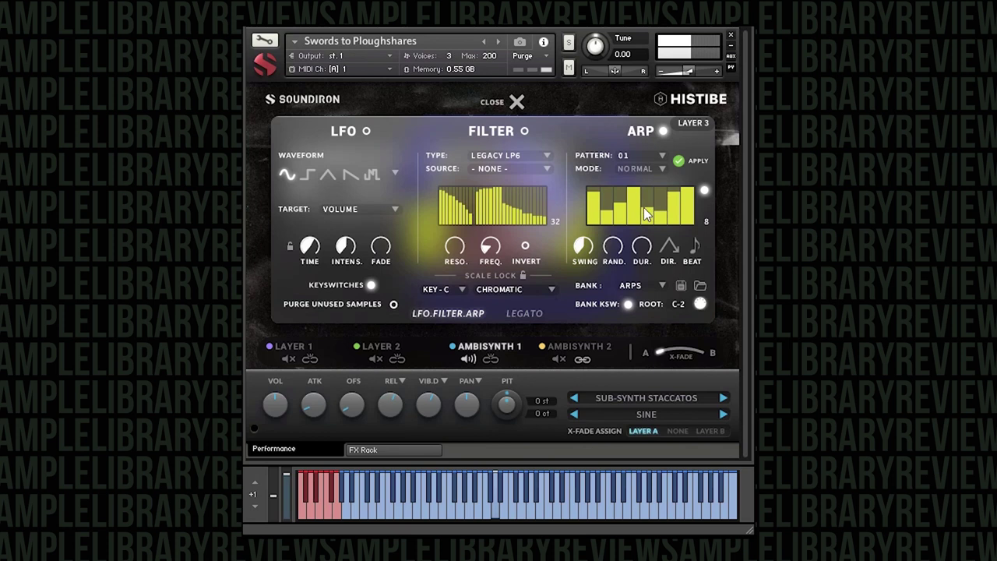
mouse_move(610, 207)
mouse_down()
mouse_move(597, 205)
mouse_move(690, 207)
mouse_move(660, 222)
mouse_up()
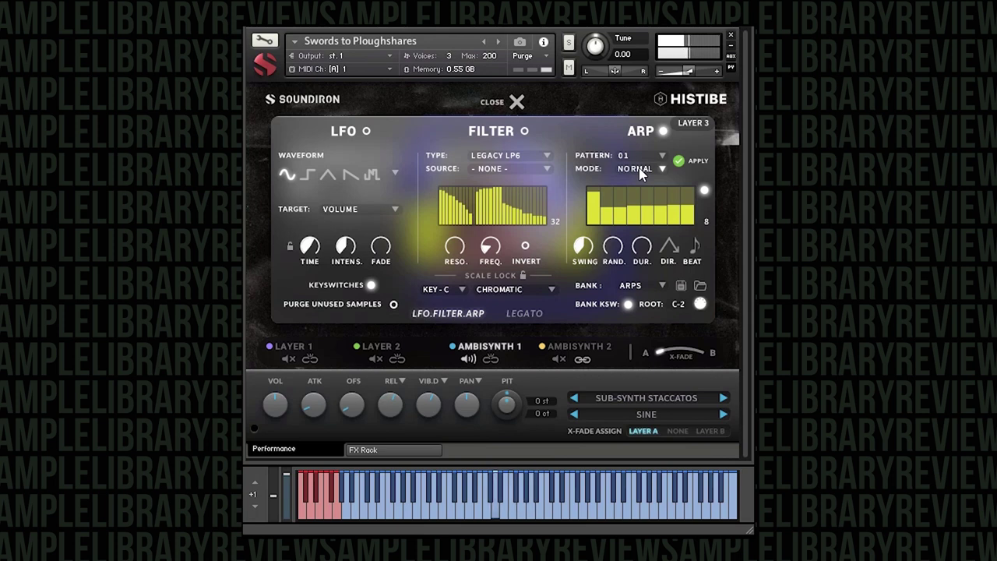
click(590, 190)
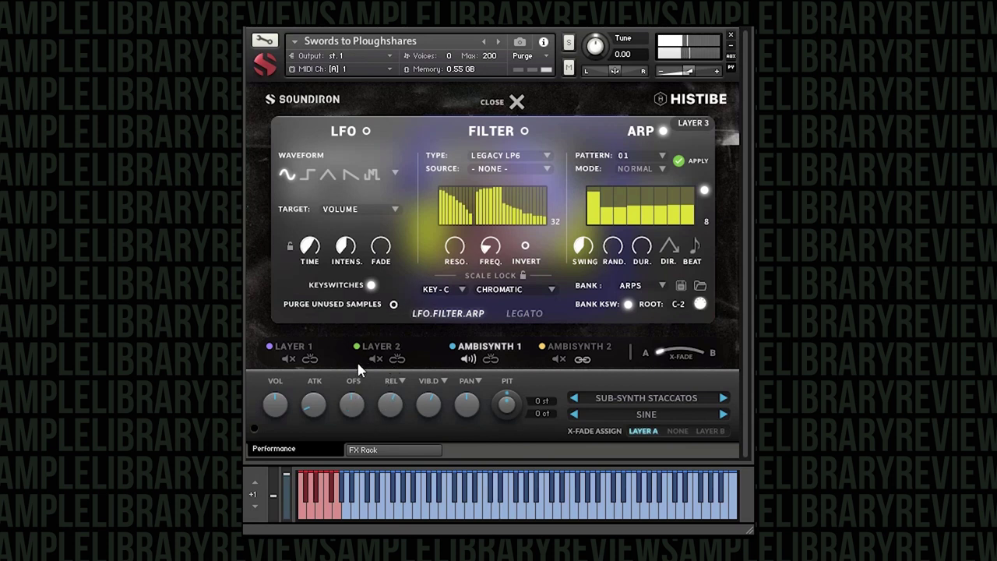
- Switch off the Ambisynth 1 arpeggiator and lower the instrument's output volume to near its minimum
click(363, 452)
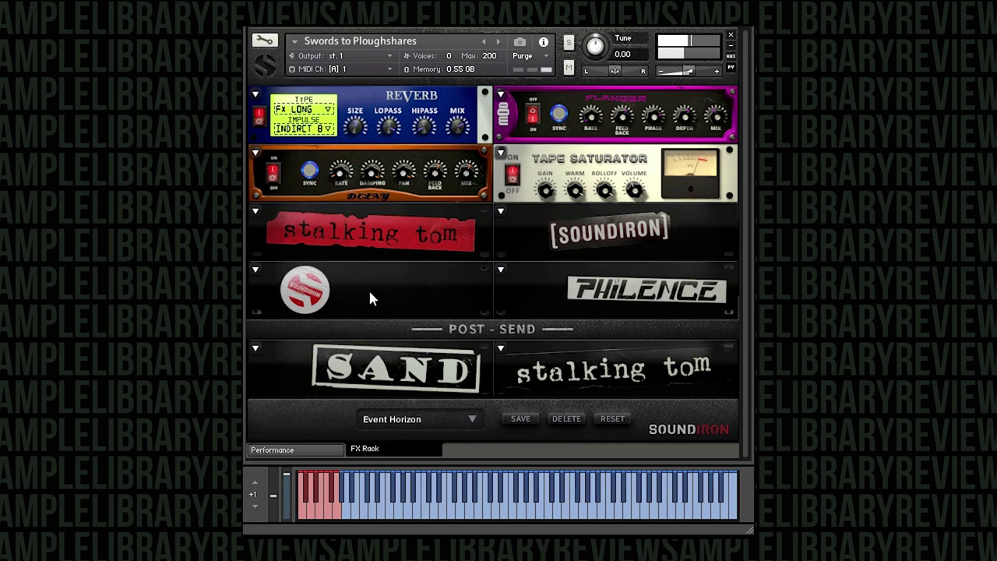
click(342, 449)
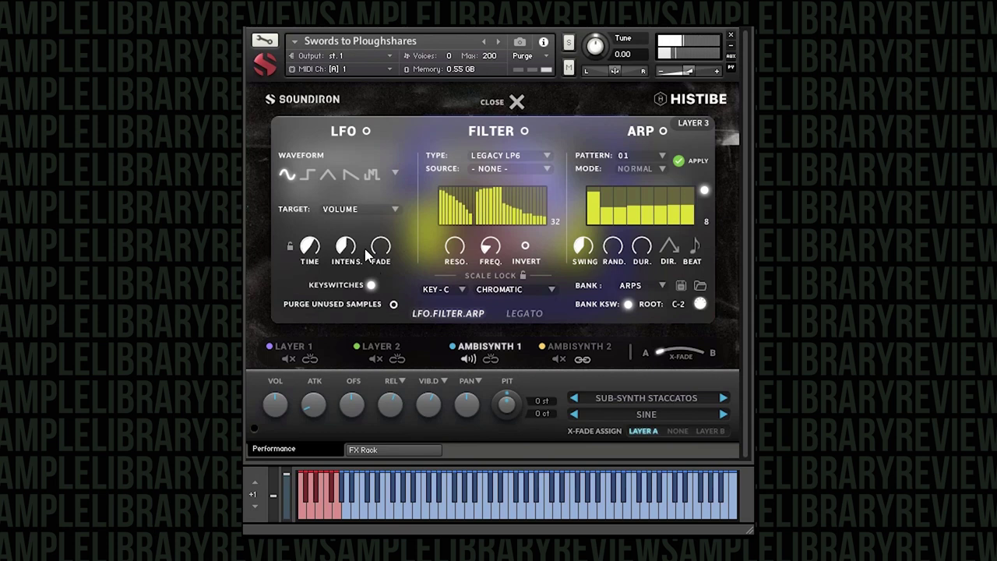
drag(668, 78, 650, 77)
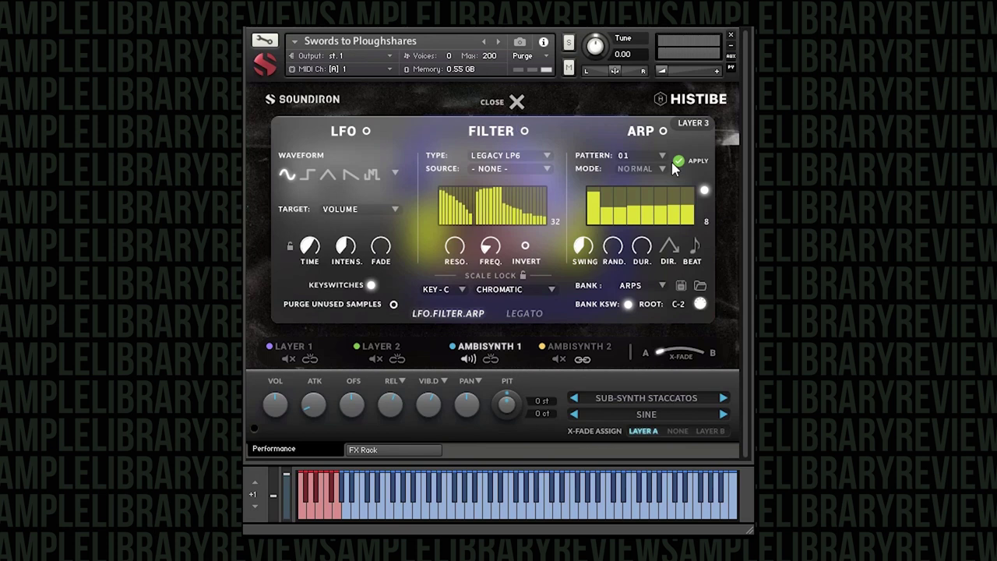
- Select Layer 1 and close the LFO, filter and arpeggiator settings
click(287, 348)
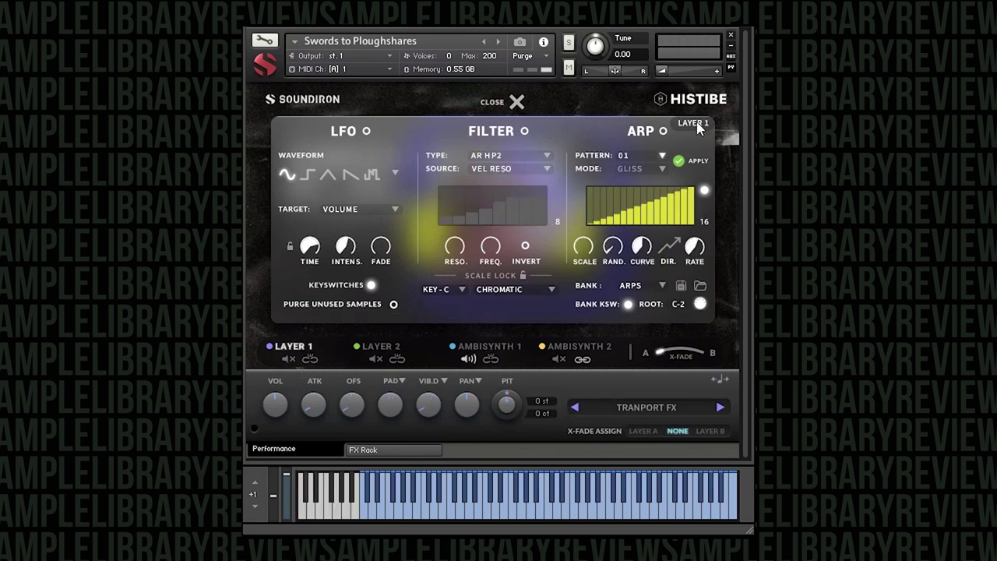
click(517, 103)
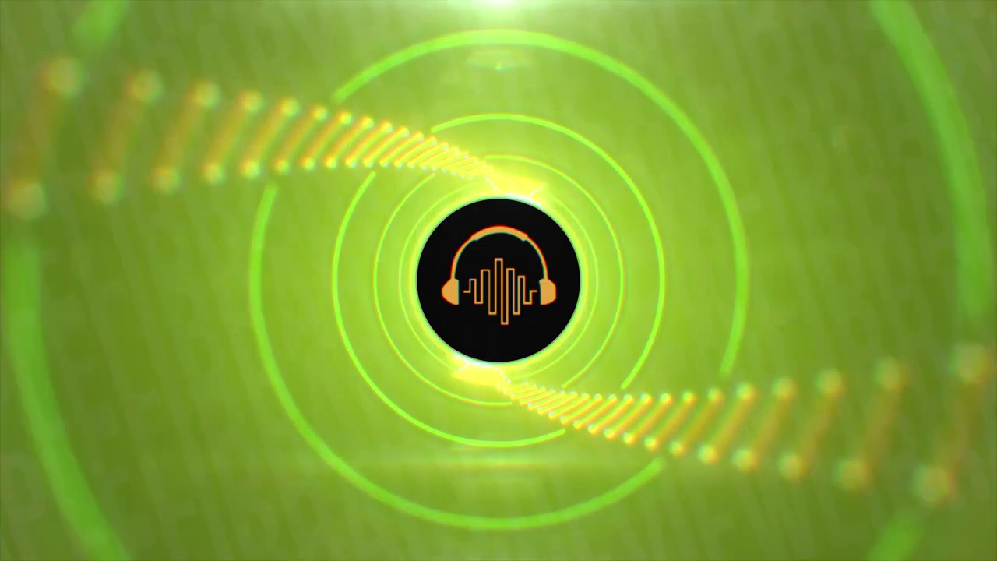